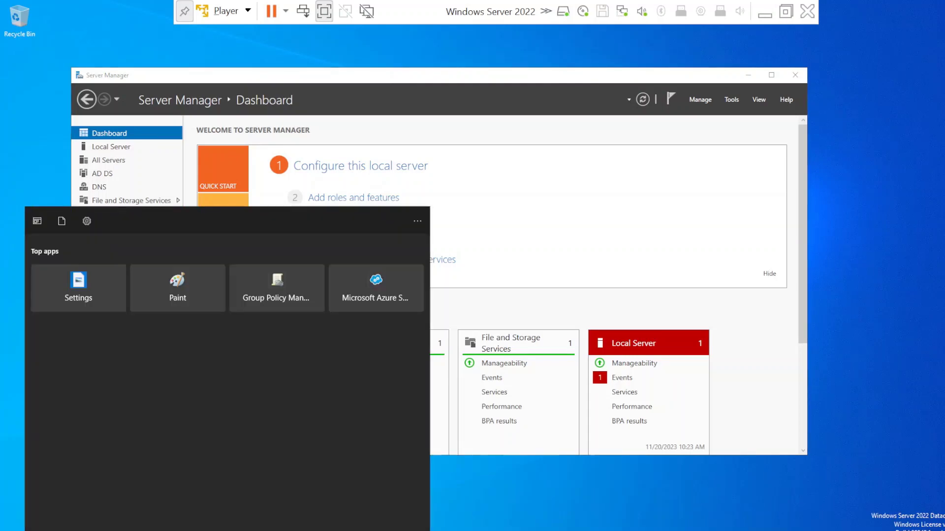
# - Open Event Viewer in an enlarged window and expand the Windows Logs folder to list its logs
pyautogui.write('event viewer')
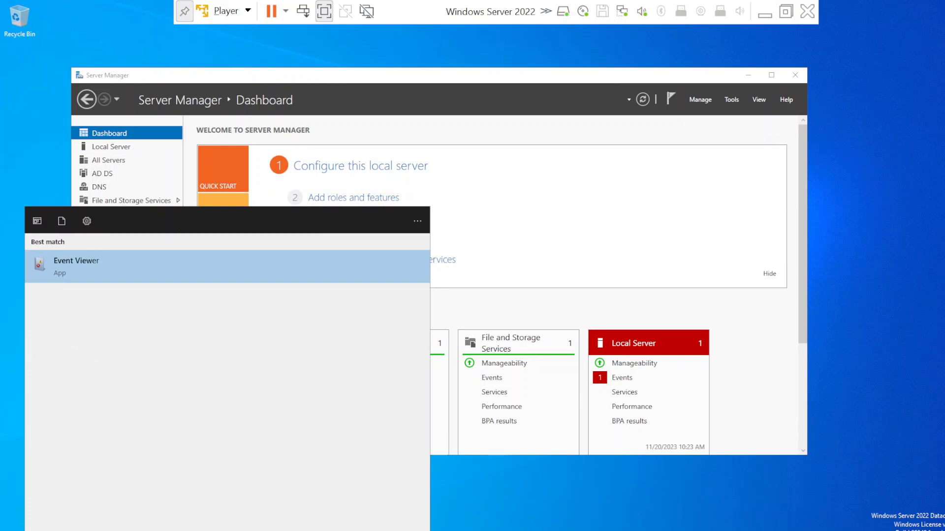
pyautogui.click(124, 272)
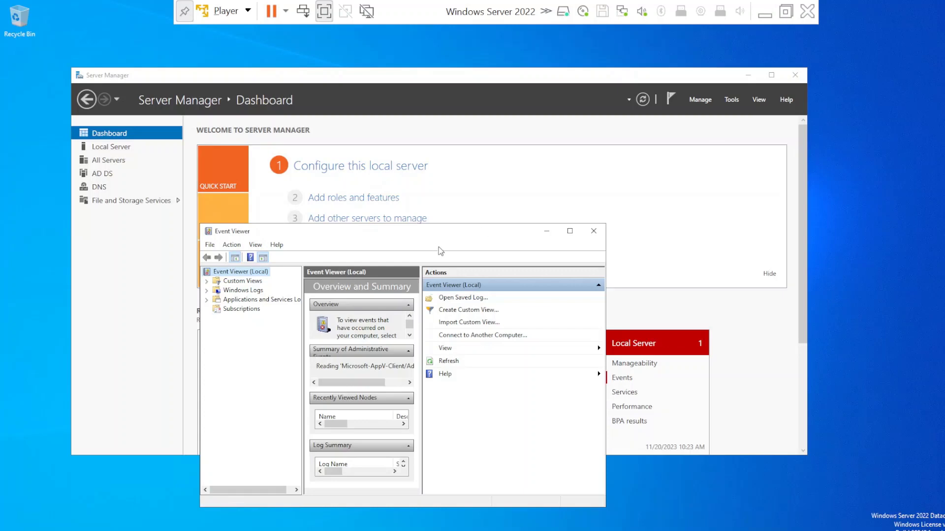
pyautogui.moveTo(442, 234); pyautogui.dragTo(445, 101)
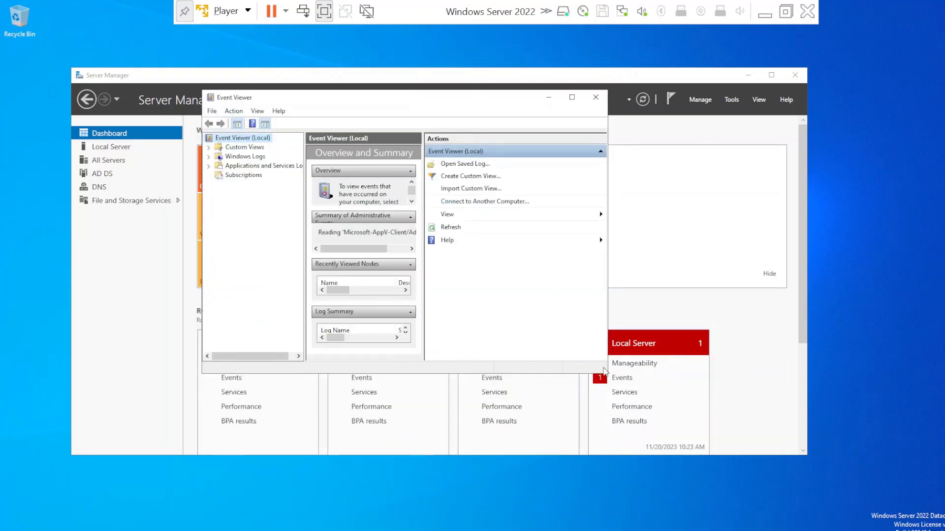
pyautogui.moveTo(605, 370); pyautogui.dragTo(750, 452)
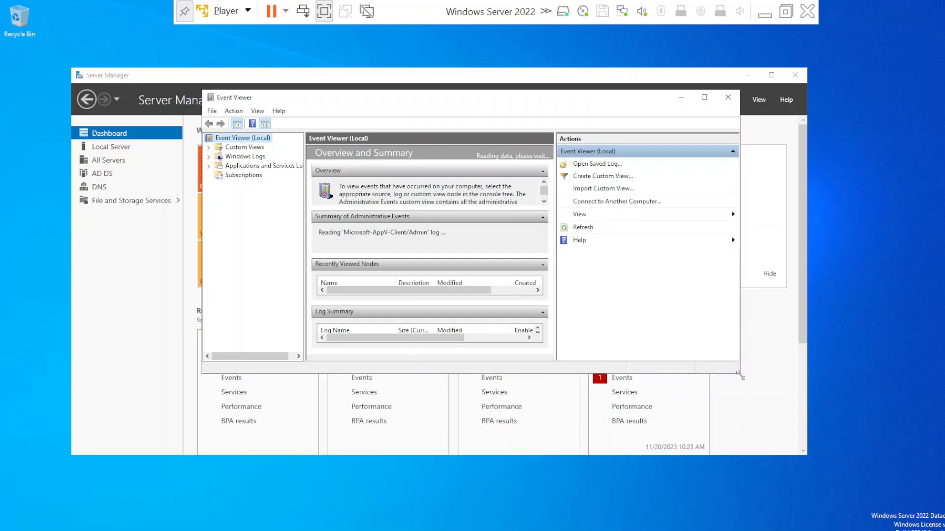
pyautogui.moveTo(739, 375); pyautogui.dragTo(850, 529)
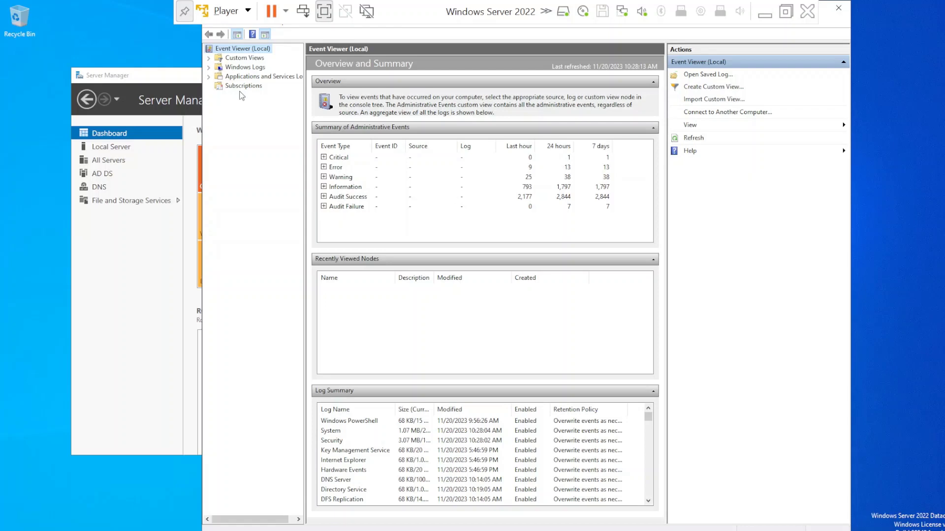
pyautogui.click(245, 67)
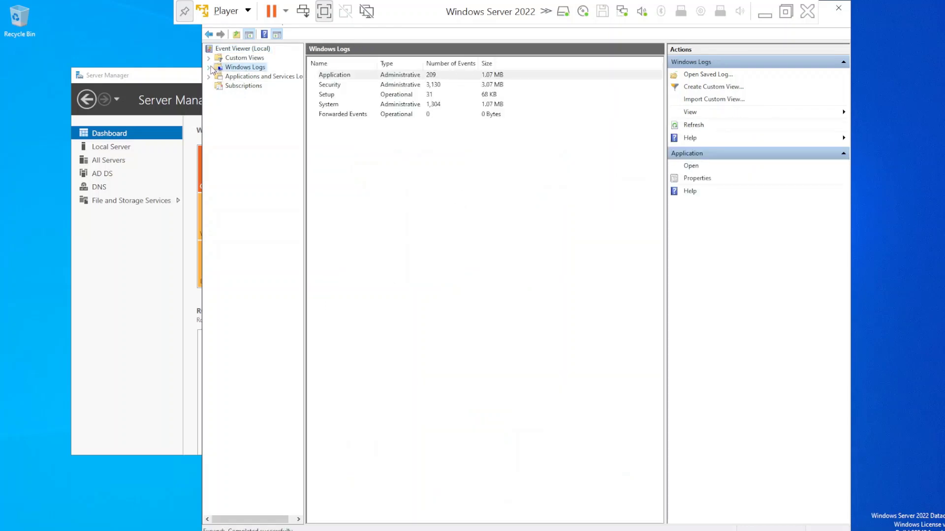
pyautogui.click(208, 68)
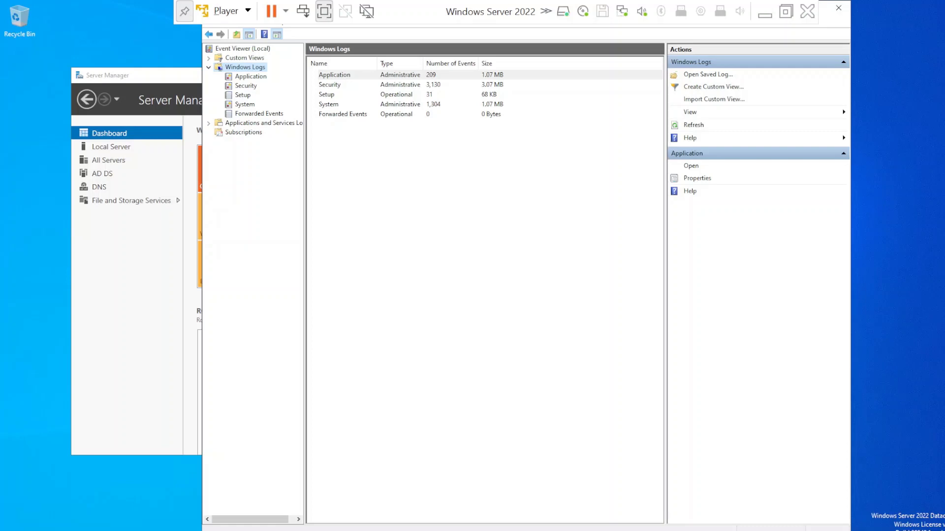
# - Open Computer Management and view the Event Viewer overview under its System Tools
pyautogui.press('super+s')
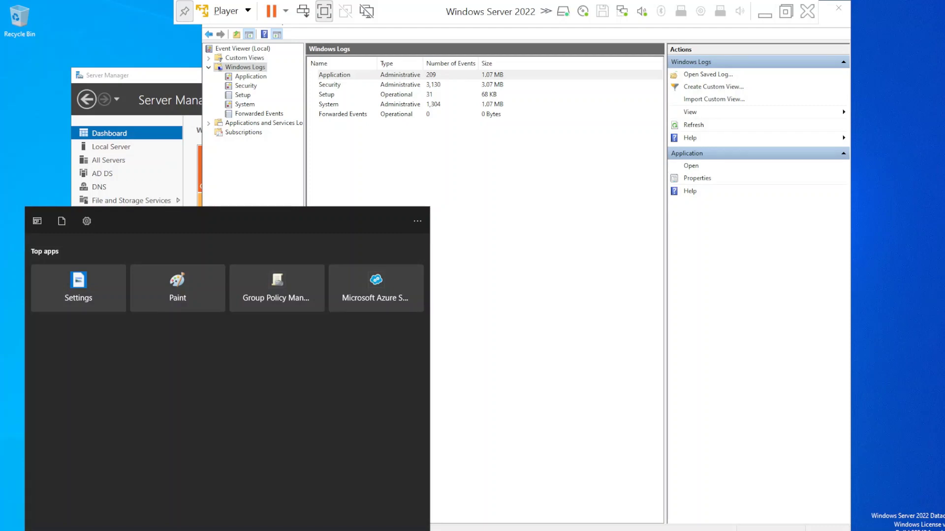
pyautogui.write('comput')
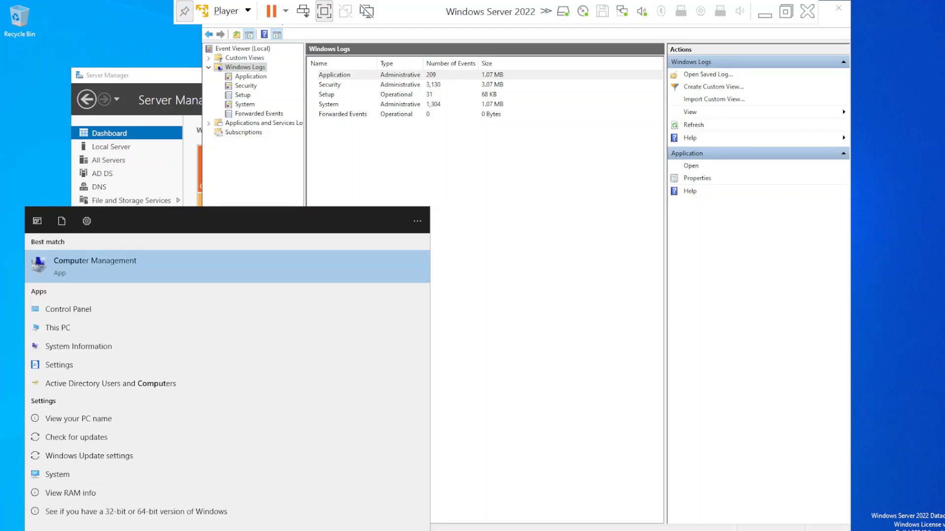
pyautogui.press('Return')
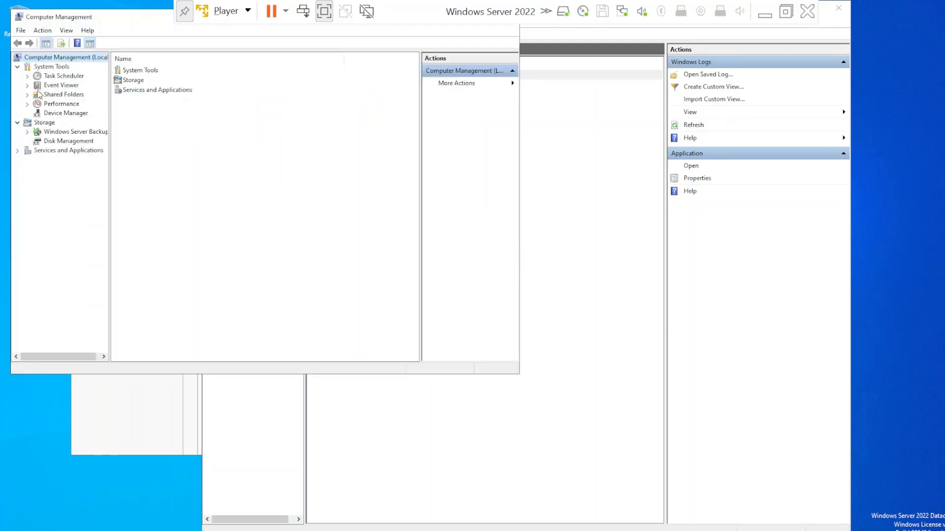
pyautogui.click(60, 85)
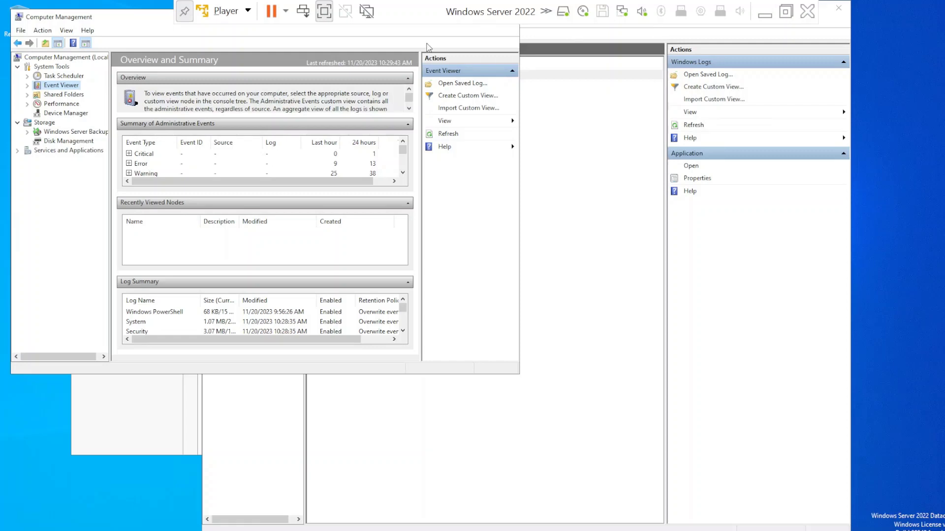
# - Return to the standalone Event Viewer and select a logon event with ID 4624 in the Security log
pyautogui.click(601, 172)
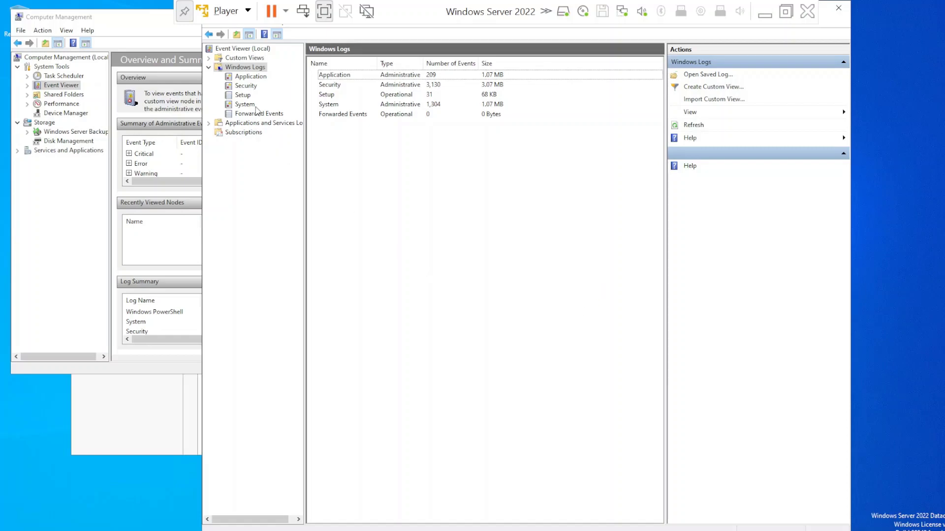
pyautogui.click(246, 86)
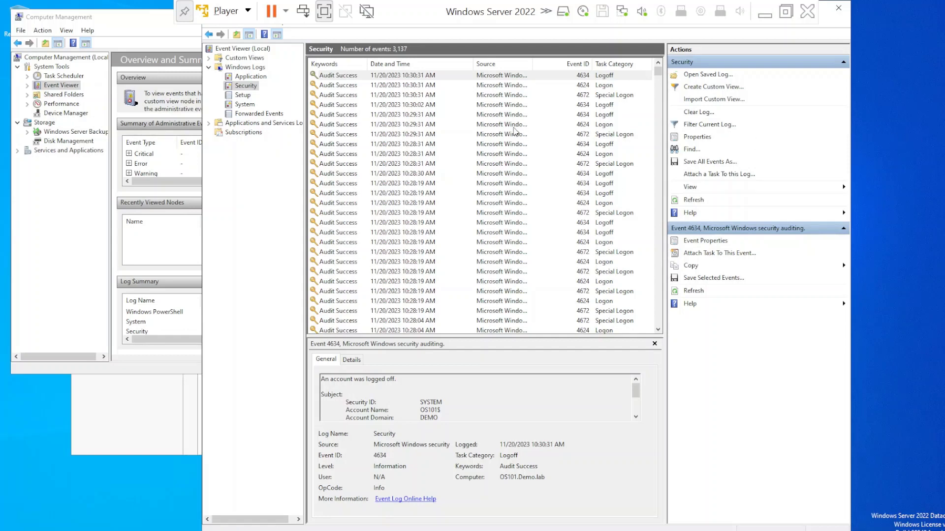
pyautogui.click(541, 86)
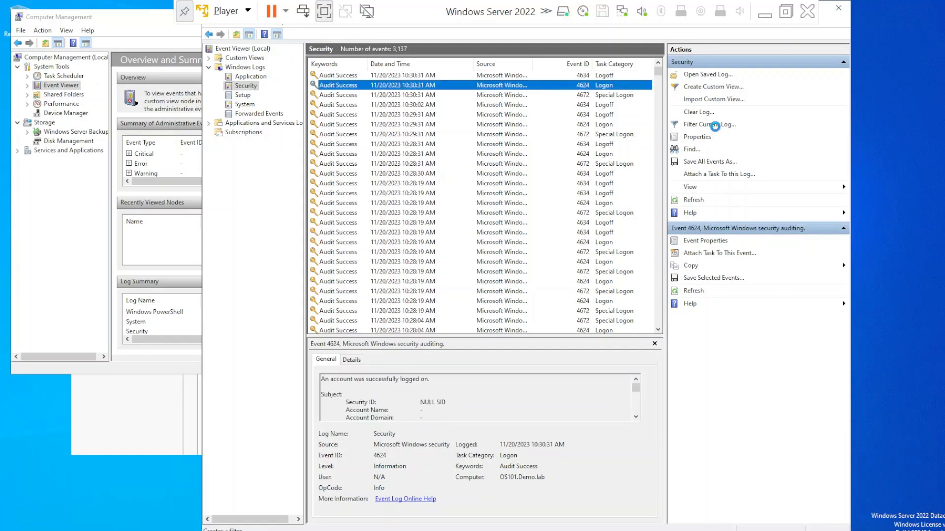
# - Filter the Security log to show only events with ID 4624
pyautogui.click(715, 125)
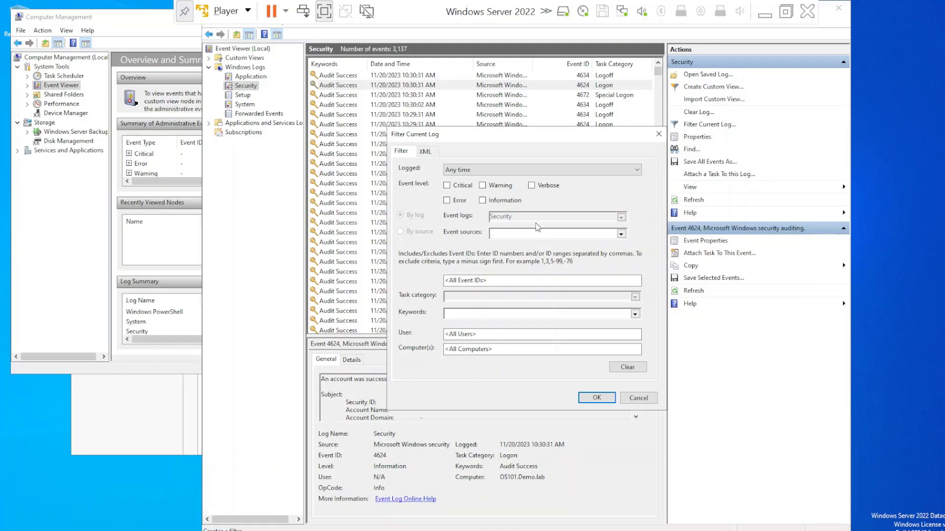
pyautogui.click(658, 134)
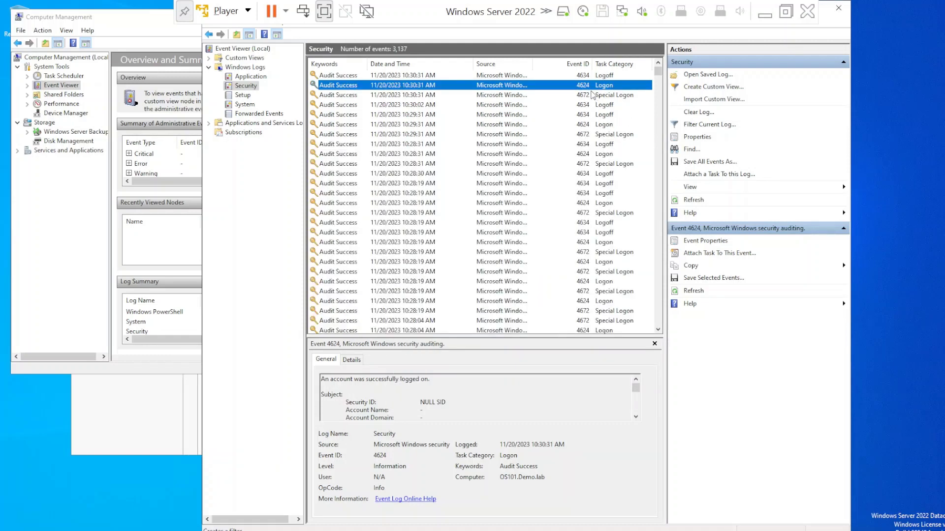
pyautogui.click(722, 124)
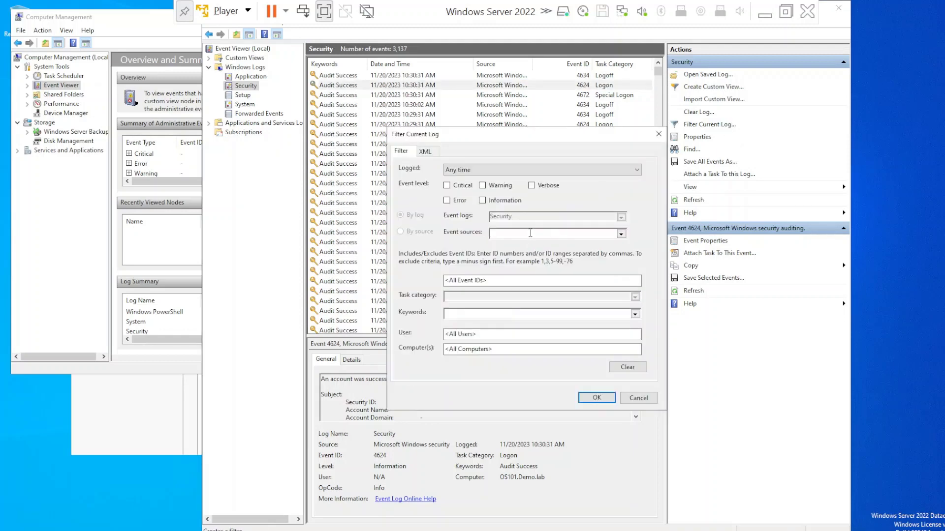
pyautogui.click(535, 282)
pyautogui.write('4624')
pyautogui.click(596, 398)
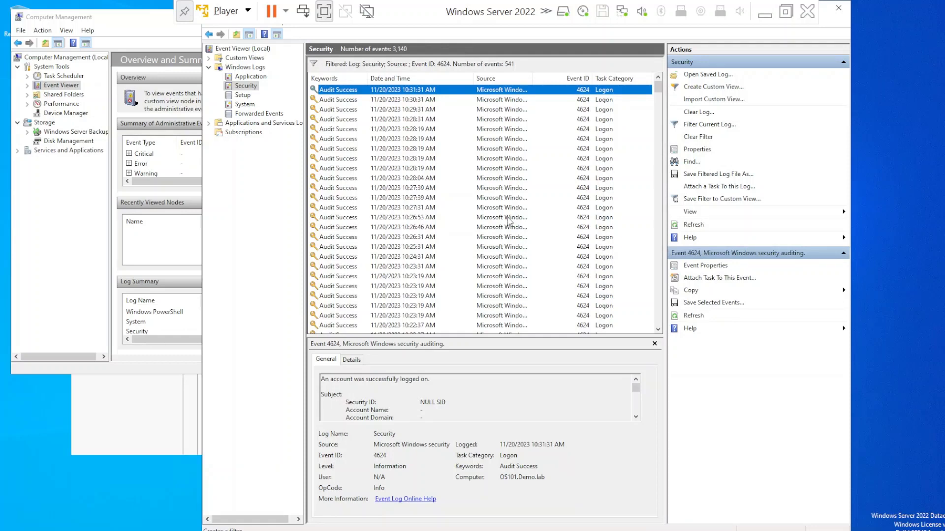
# - Remove the event ID from the Security log's current filter and apply the empty criteria
pyautogui.moveTo(658, 87)
pyautogui.mouseDown()
pyautogui.moveTo(660, 129)
pyautogui.moveTo(666, 78)
pyautogui.mouseUp()
pyautogui.click(696, 126)
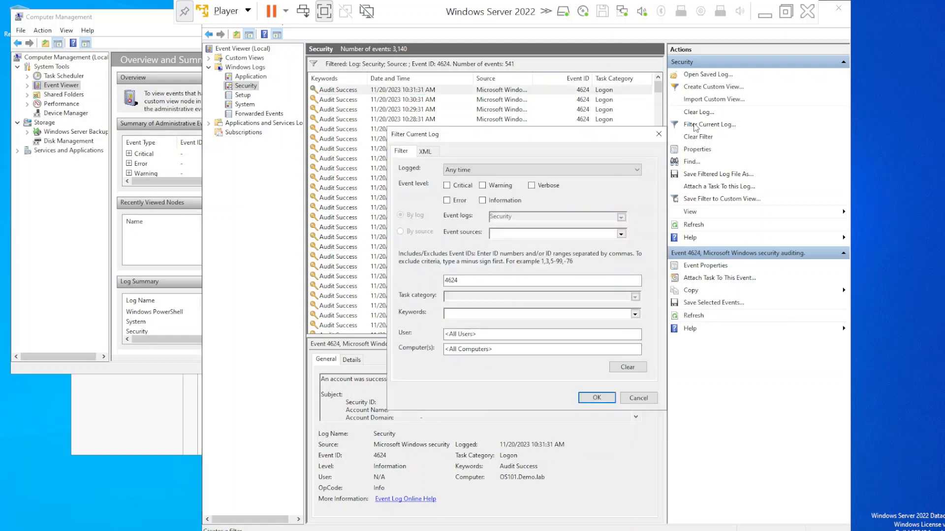
pyautogui.click(474, 280)
pyautogui.write(',')
pyautogui.press('BackSpace')
pyautogui.press('BackSpace')
pyautogui.press('BackSpace')
pyautogui.press('BackSpace')
pyautogui.press('BackSpace')
pyautogui.click(592, 399)
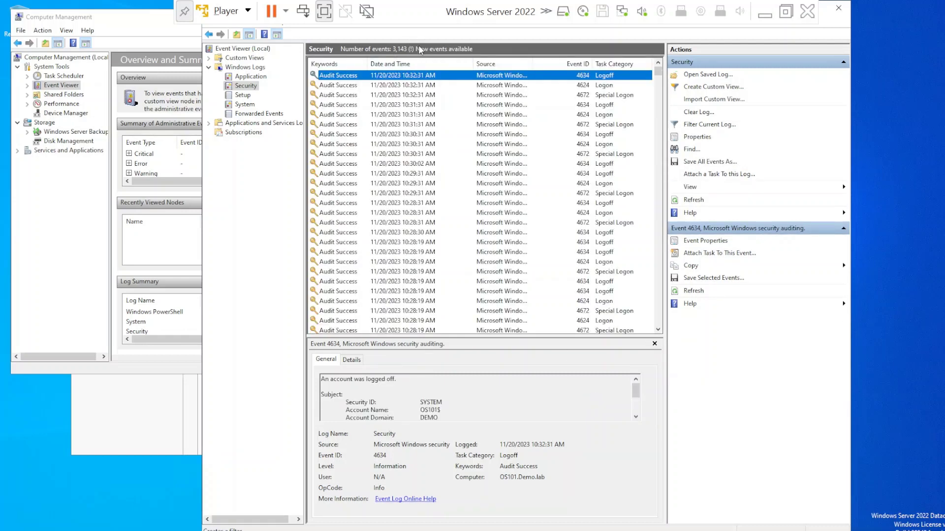
# - Reapply a filter for event ID 4624 to the Security log
pyautogui.click(710, 125)
pyautogui.click(509, 278)
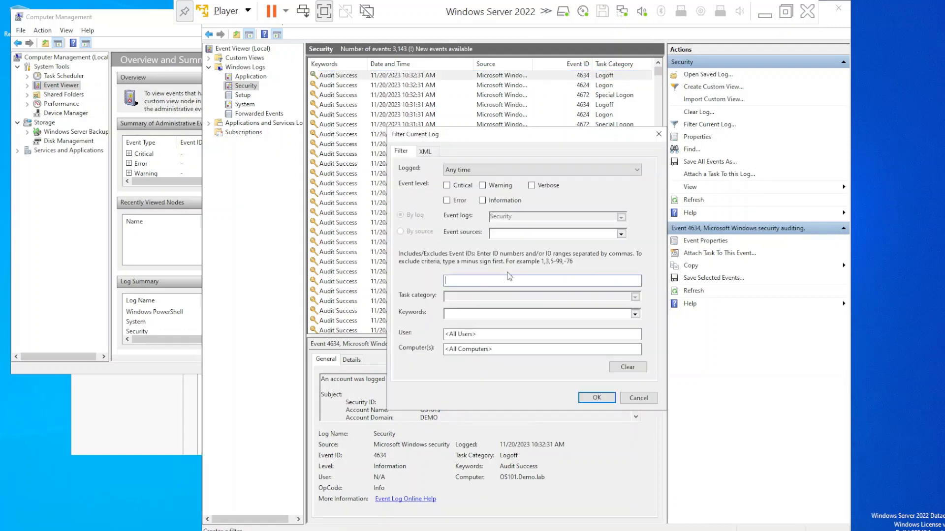
pyautogui.write('4624')
pyautogui.click(595, 400)
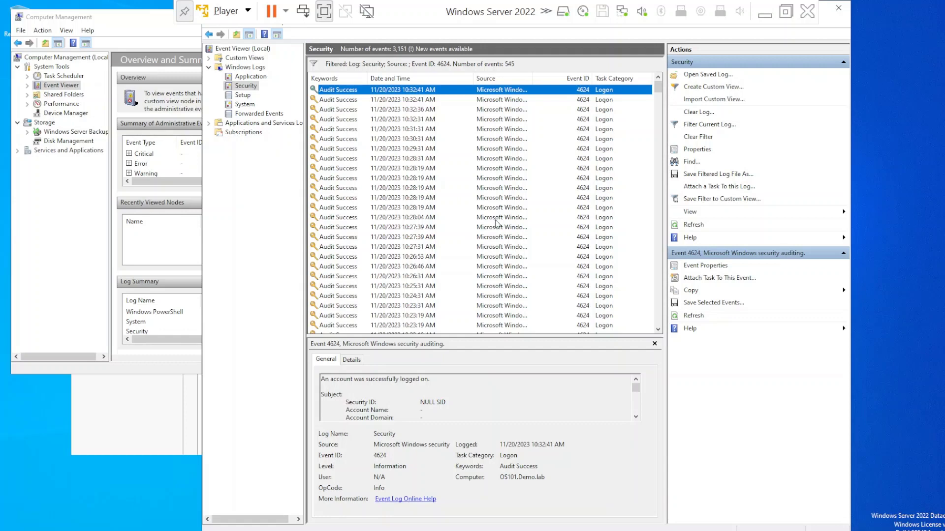
# - Save the current Security log filter as a custom view named test1
pyautogui.click(715, 199)
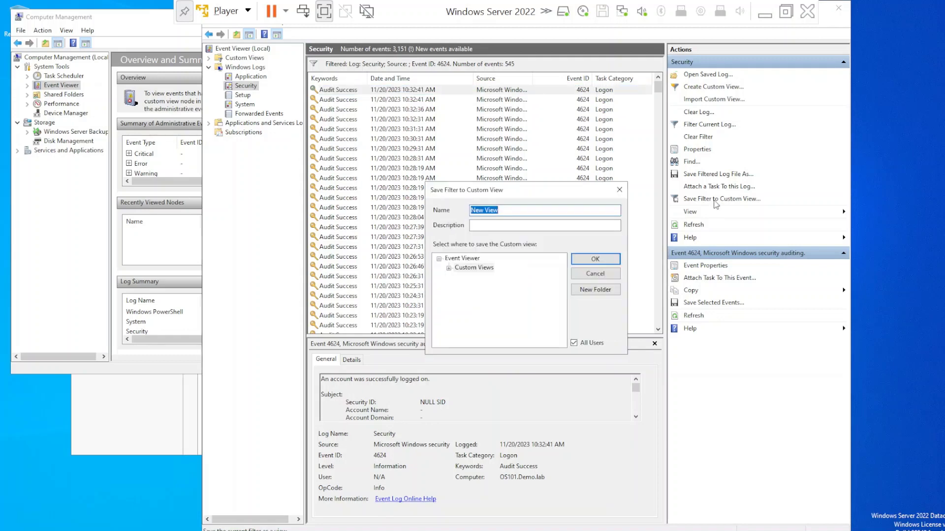
pyautogui.write('test1')
pyautogui.click(605, 263)
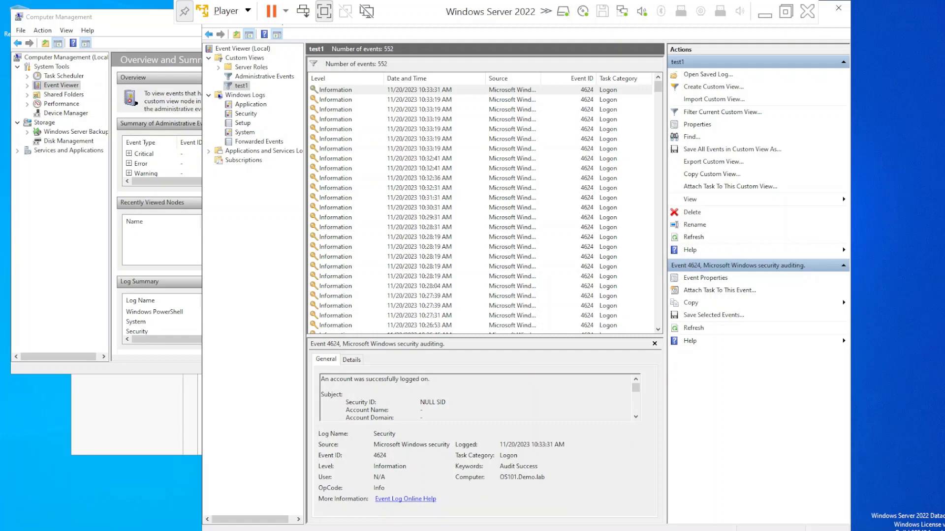
# - View the contents of the Custom Views folder
pyautogui.click(245, 78)
pyautogui.click(249, 59)
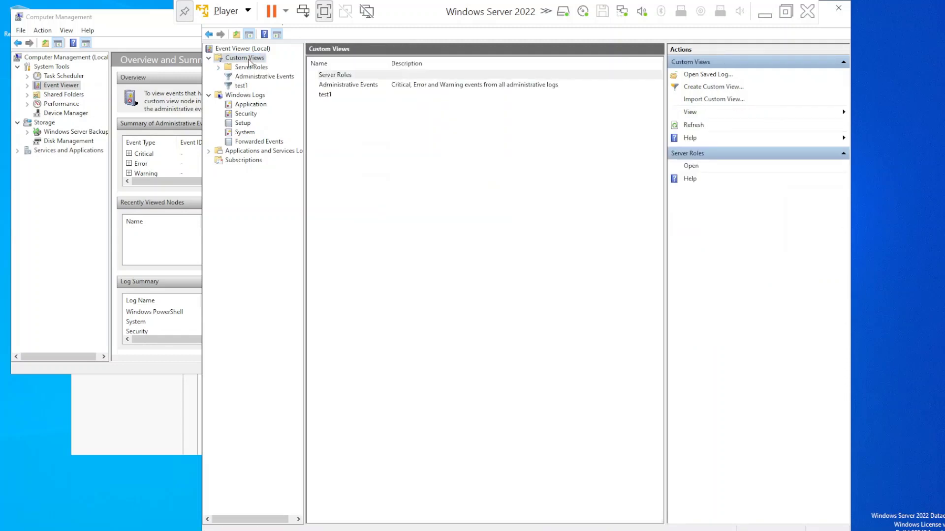
pyautogui.rightClick(248, 61)
pyautogui.click(292, 171)
pyautogui.click(246, 86)
pyautogui.rightClick(244, 87)
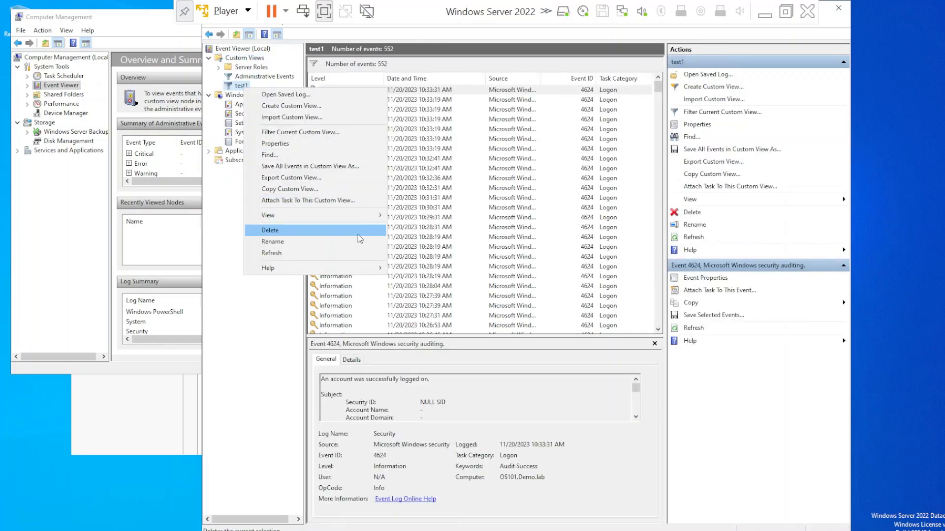
pyautogui.press('Escape')
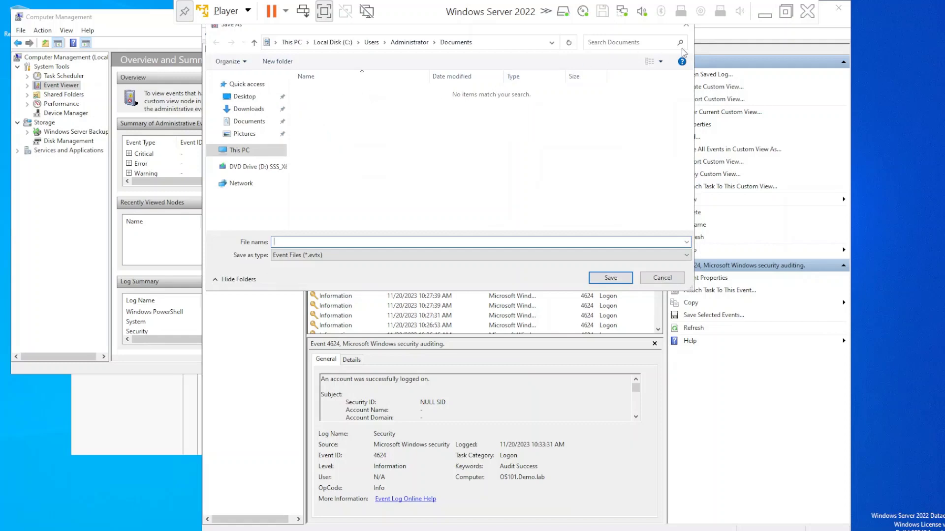
pyautogui.click(662, 277)
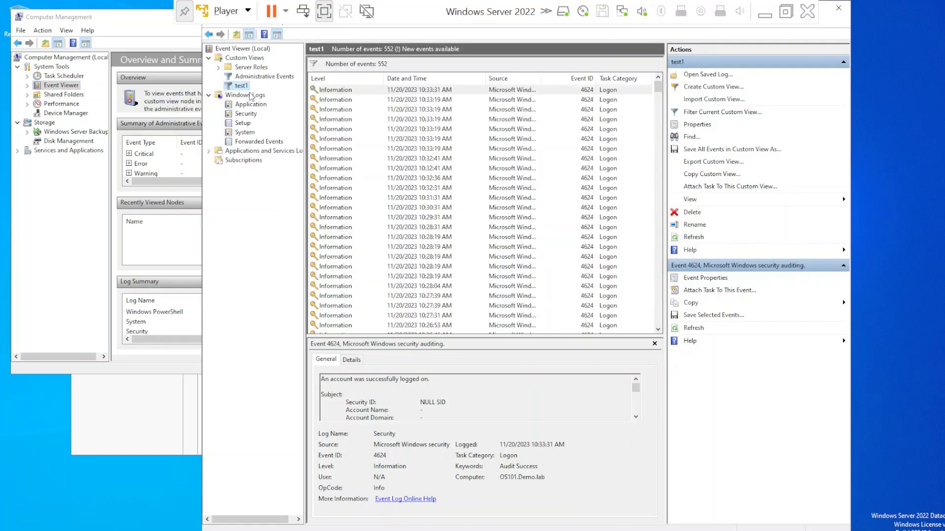
# - Inspect the XML export dialog for the test1 custom view, leaving it without saving a file
pyautogui.rightClick(245, 87)
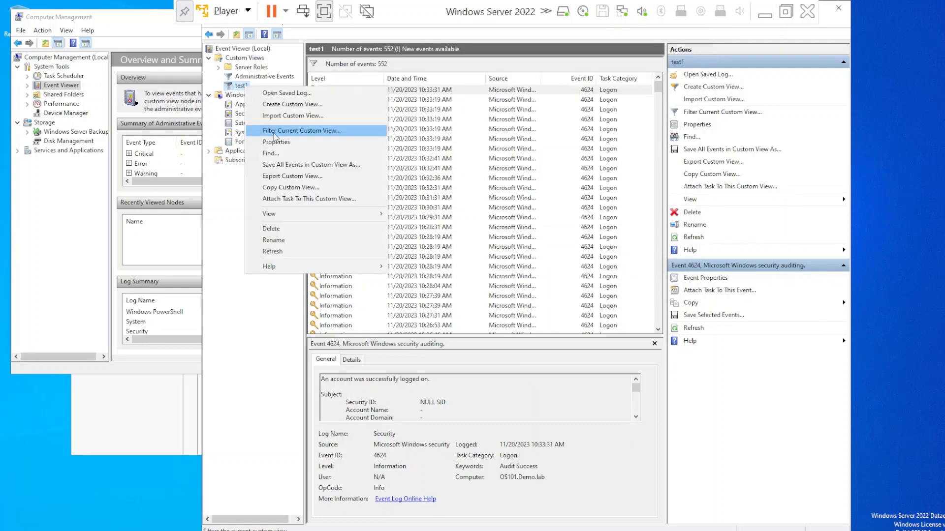
pyautogui.click(310, 176)
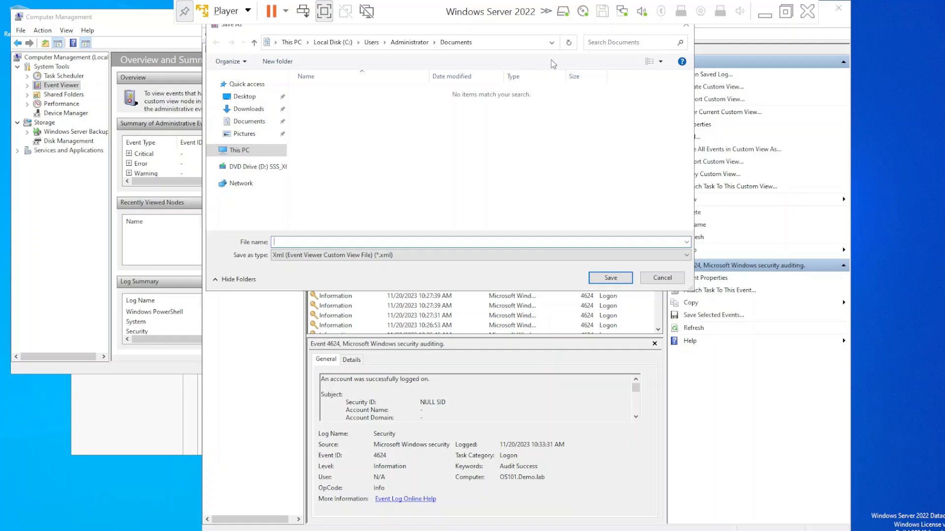
pyautogui.click(662, 278)
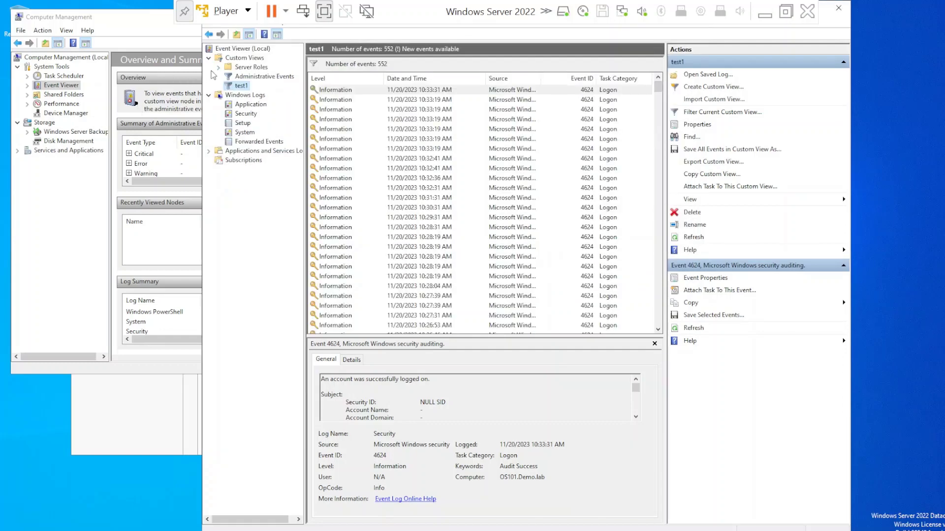
# - Inspect the Import Custom View dialog for the Custom Views folder, leaving it without choosing a file
pyautogui.rightClick(240, 60)
pyautogui.click(280, 90)
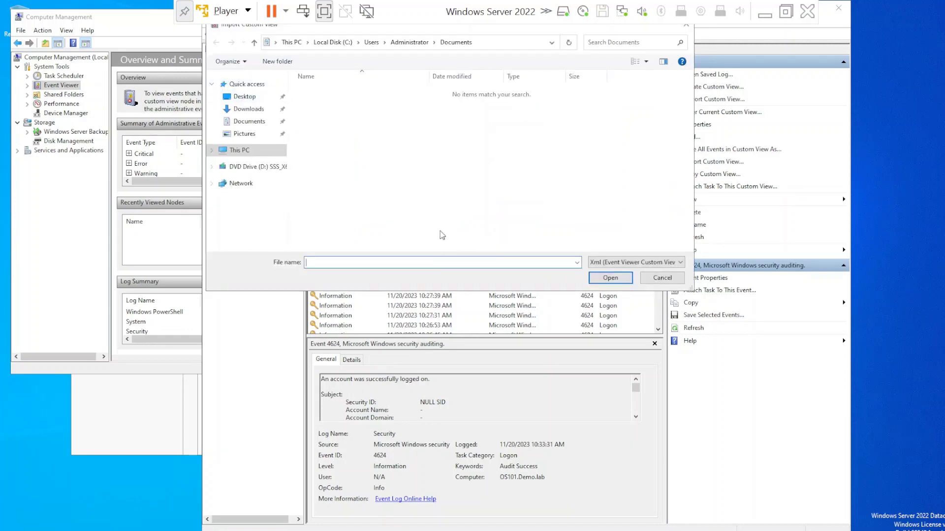
pyautogui.click(662, 278)
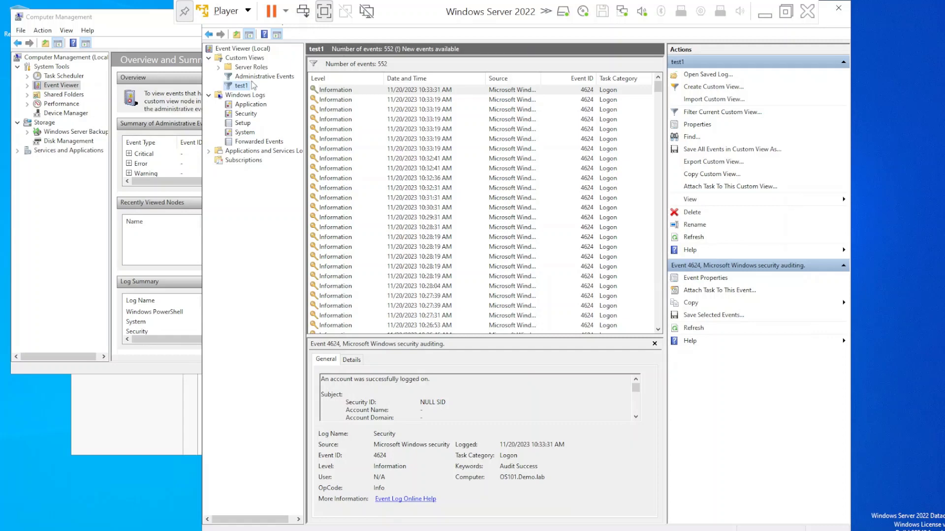
# - Start a new custom view logged at any time, with the Security log under Windows Logs as its event log
pyautogui.click(246, 60)
pyautogui.rightClick(243, 67)
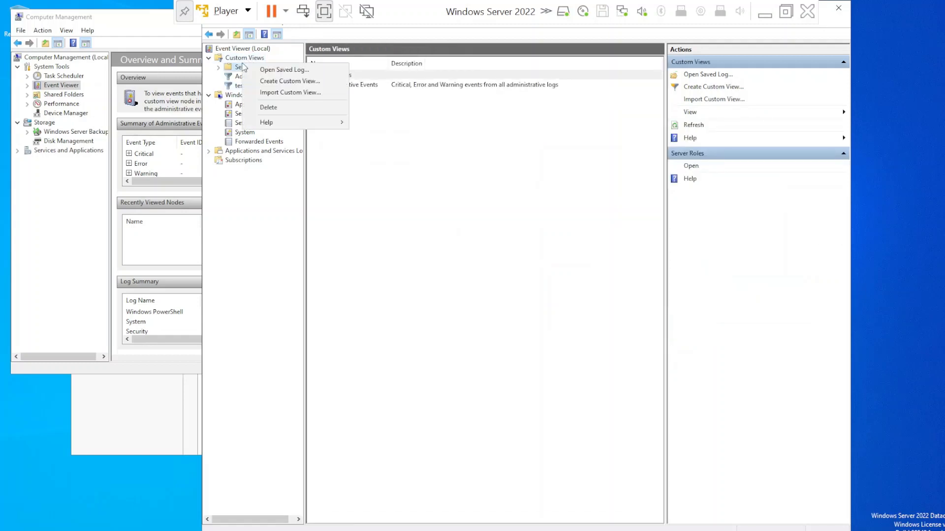
pyautogui.click(294, 82)
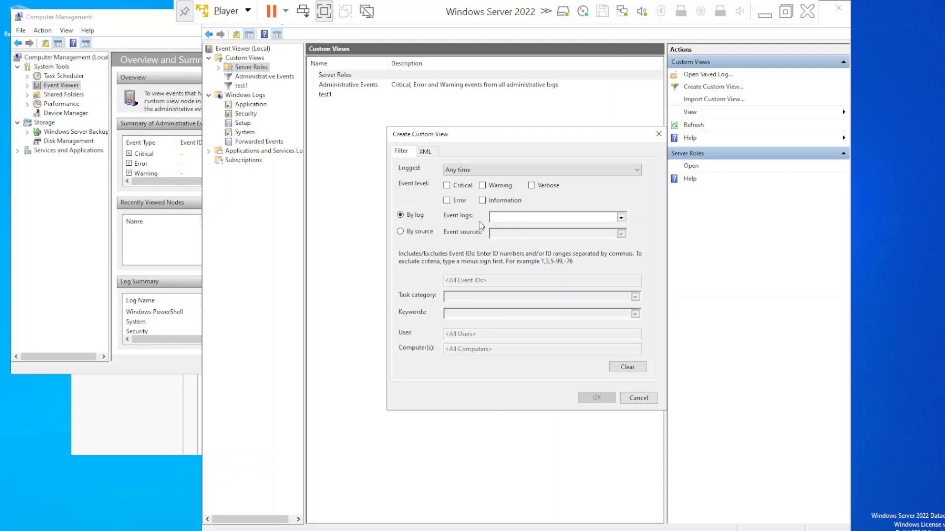
pyautogui.click(513, 170)
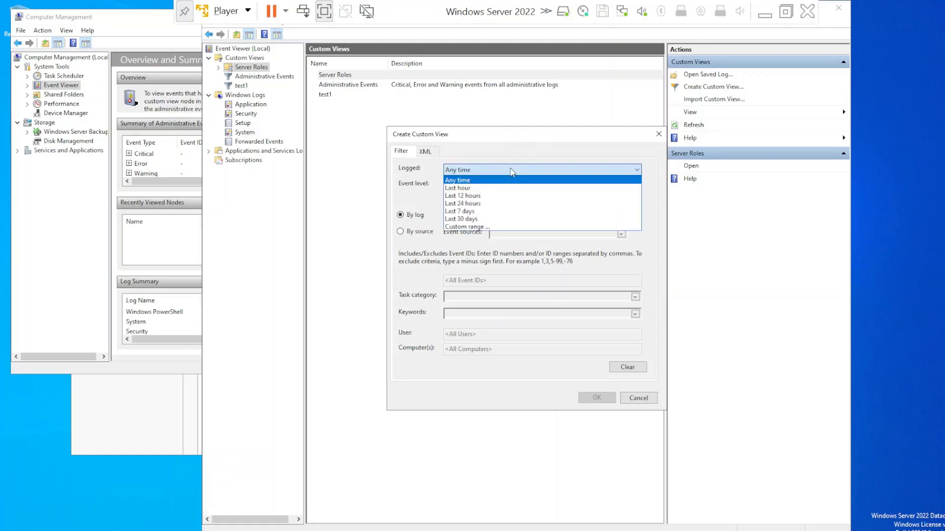
pyautogui.click(484, 180)
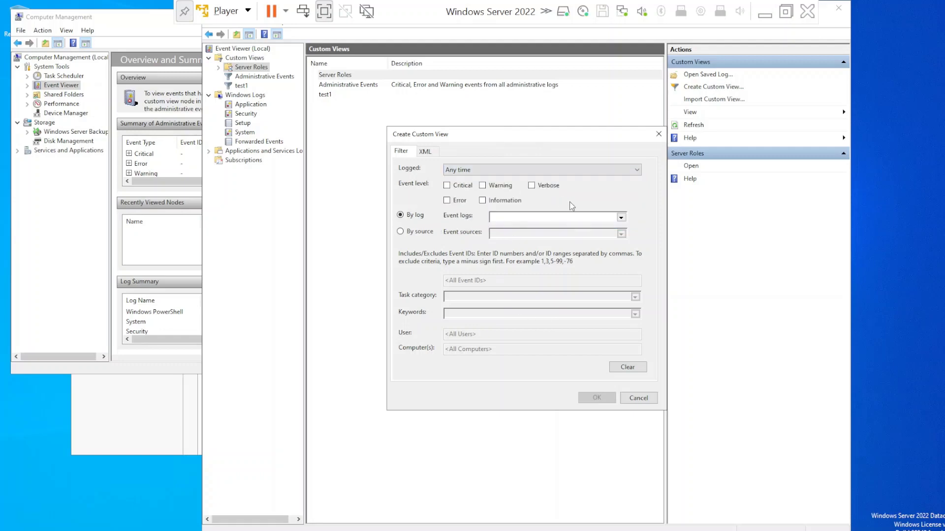
pyautogui.click(621, 217)
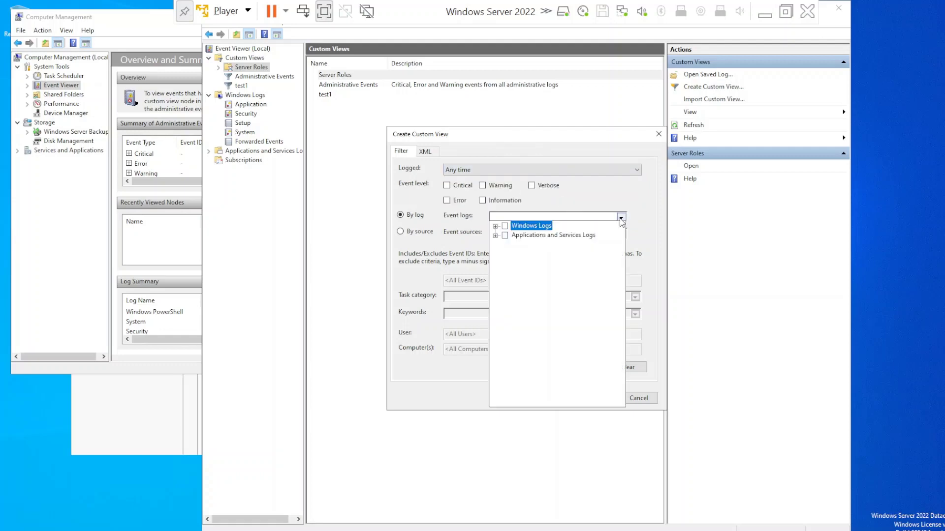
pyautogui.click(495, 227)
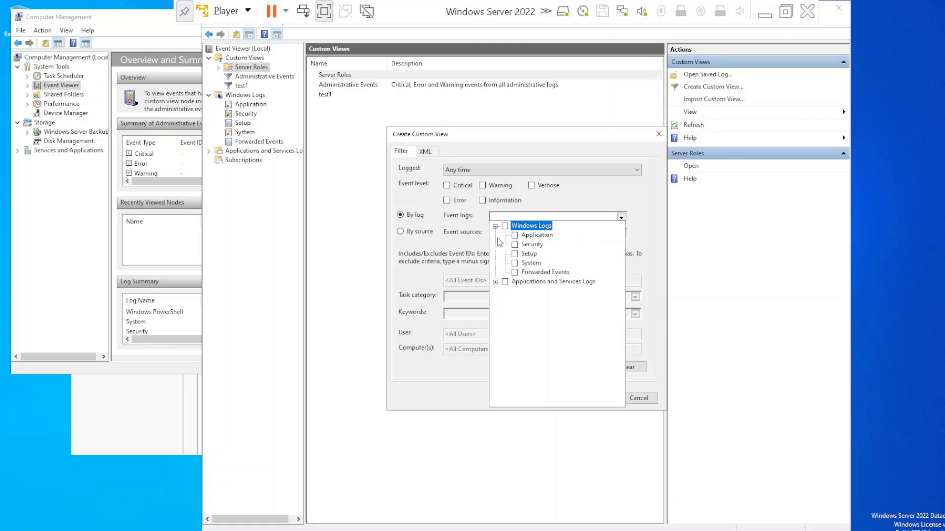
pyautogui.click(515, 245)
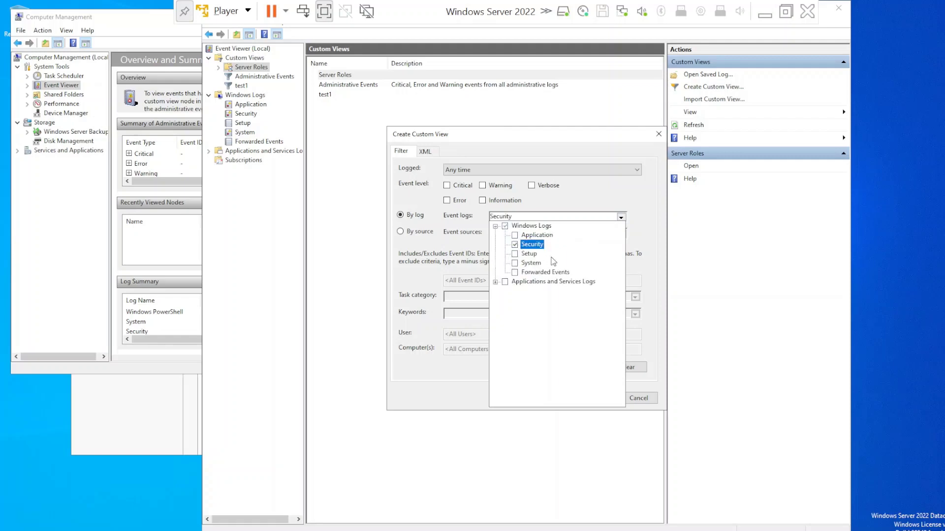
pyautogui.click(458, 259)
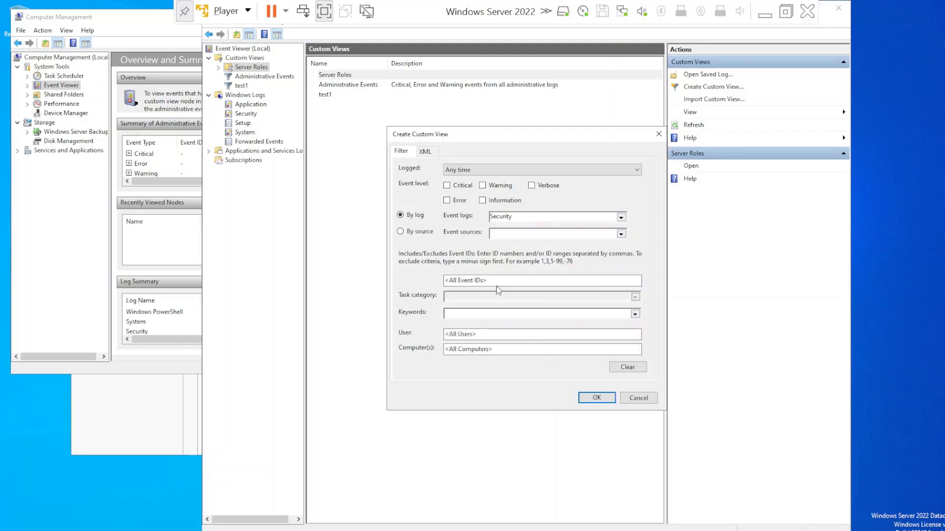
# - Browse the available event sources for the new custom view without selecting any
pyautogui.click(621, 234)
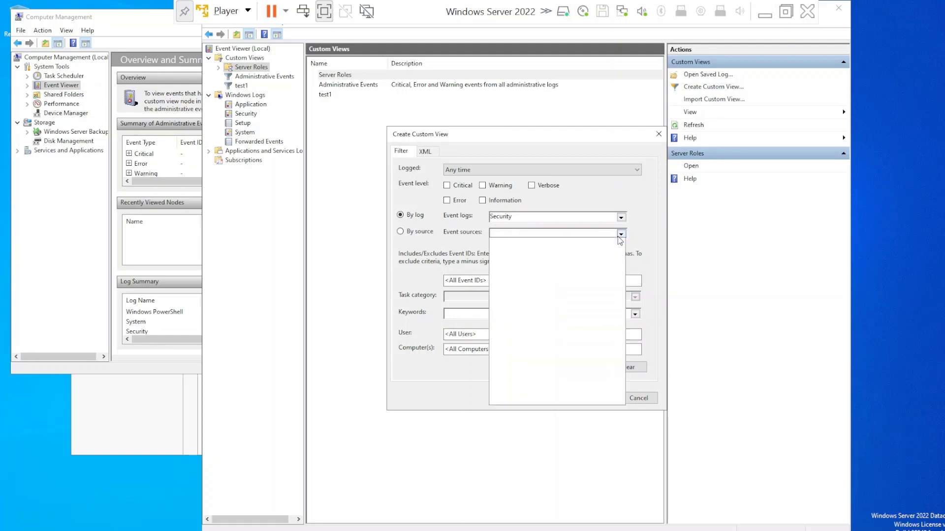
pyautogui.click(622, 236)
pyautogui.click(622, 235)
pyautogui.scroll(-6, 558, 284)
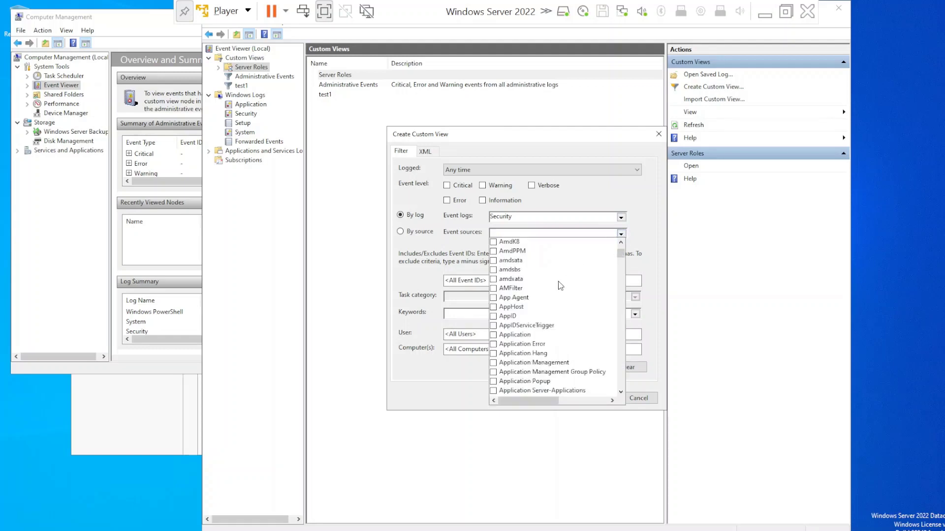
pyautogui.click(621, 234)
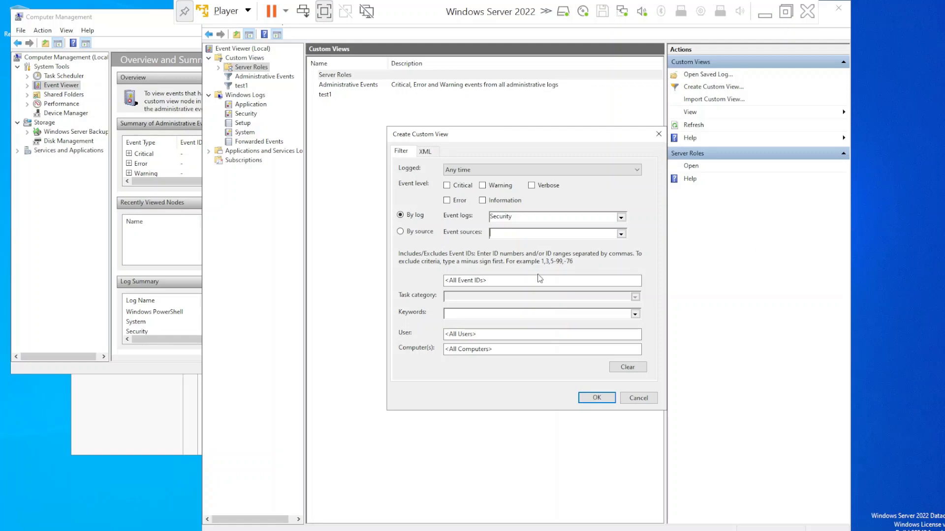
# - Restrict the custom view to event ID 1102 and save it as test2
pyautogui.click(510, 278)
pyautogui.write('1102')
pyautogui.click(581, 400)
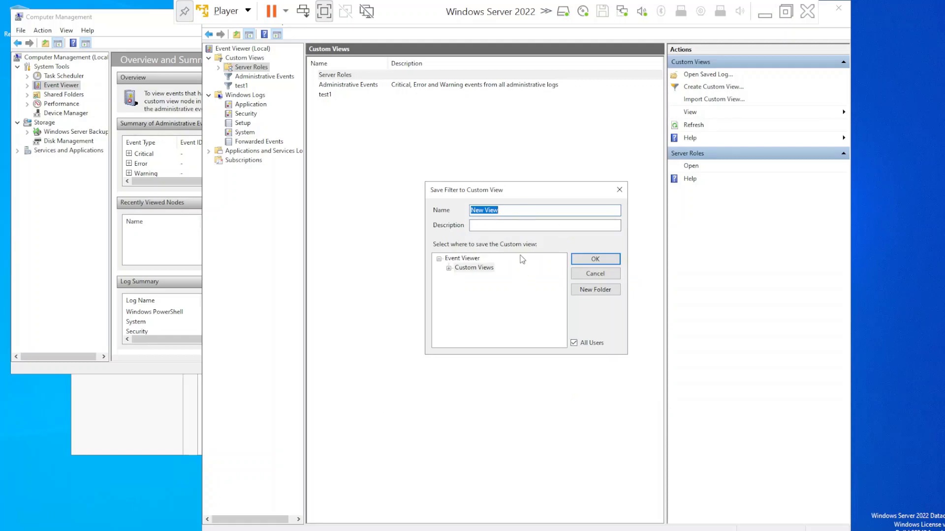
pyautogui.write('test2')
pyautogui.press('Return')
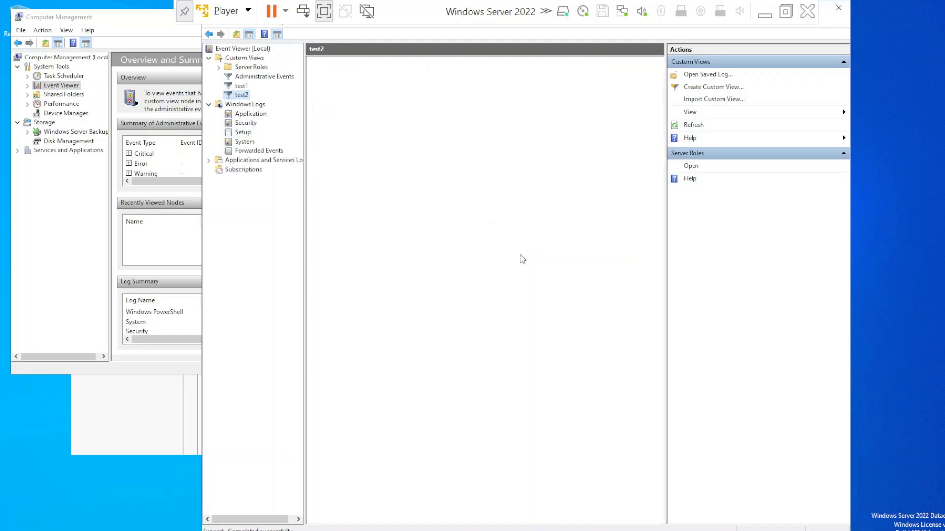
# - Look through the test1 and test2 custom views, and return to the Event Viewer (Local) overview and summary
pyautogui.click(241, 85)
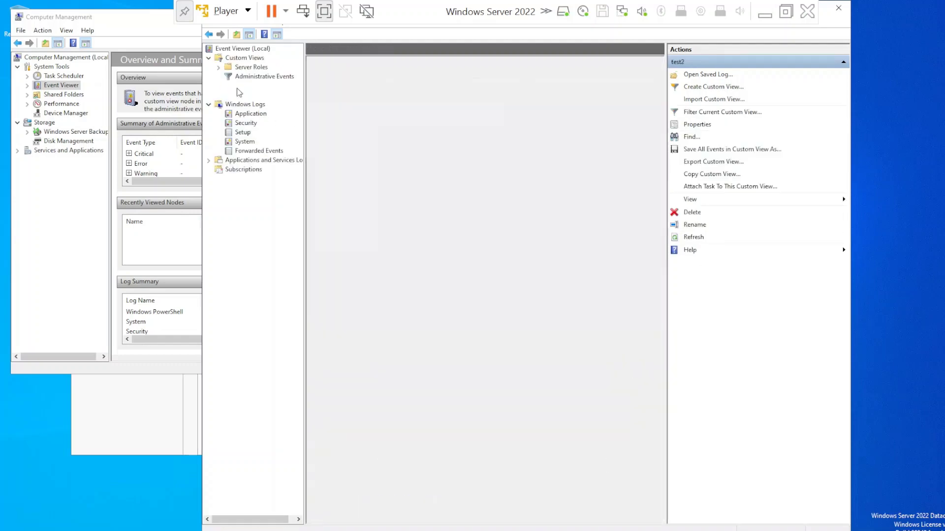
pyautogui.click(241, 95)
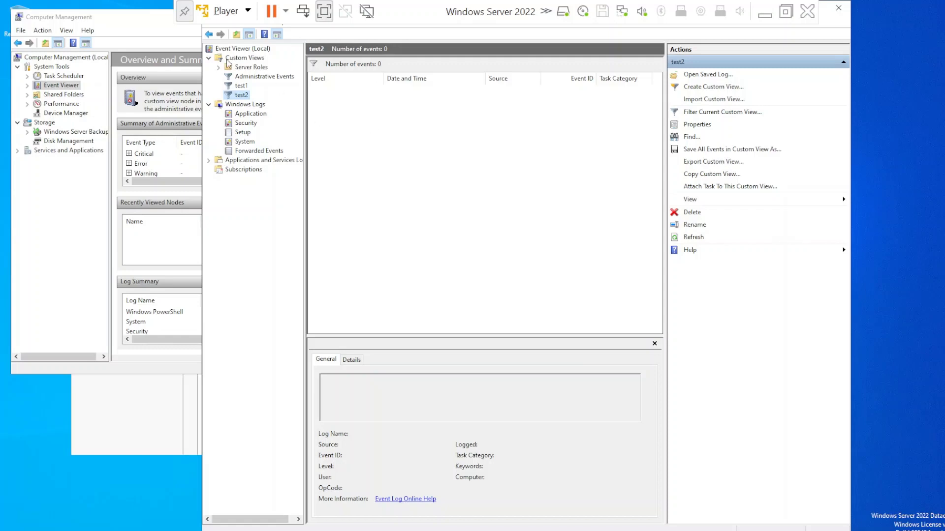
pyautogui.click(244, 57)
pyautogui.click(233, 49)
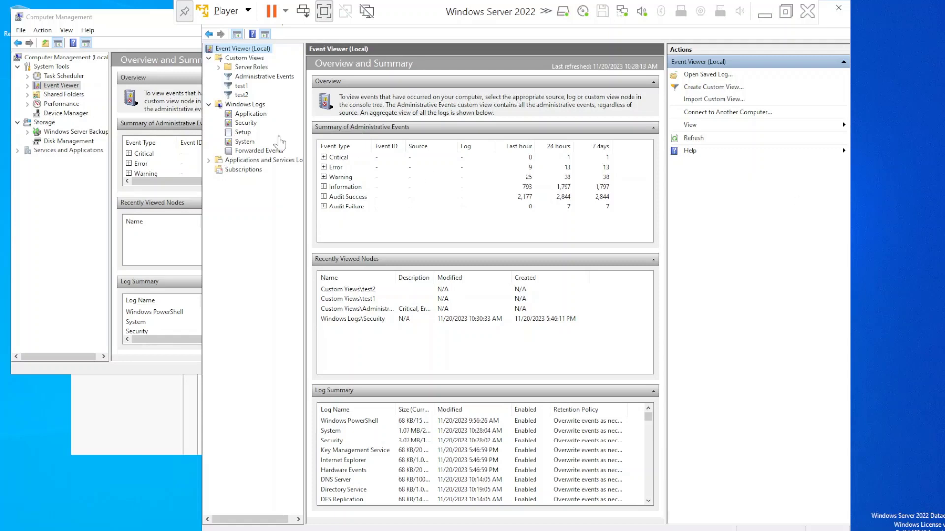
# - Clear the Security log under Windows Logs without saving its contents
pyautogui.click(251, 124)
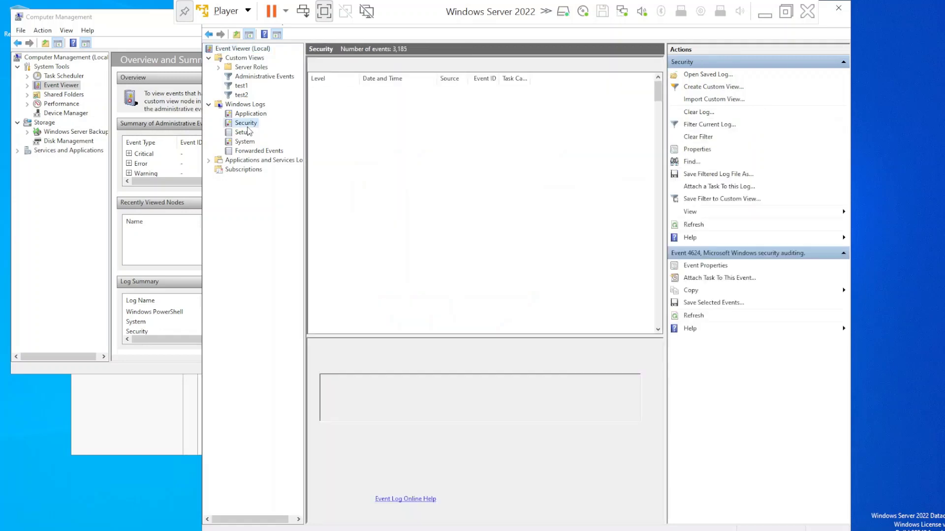
pyautogui.click(691, 112)
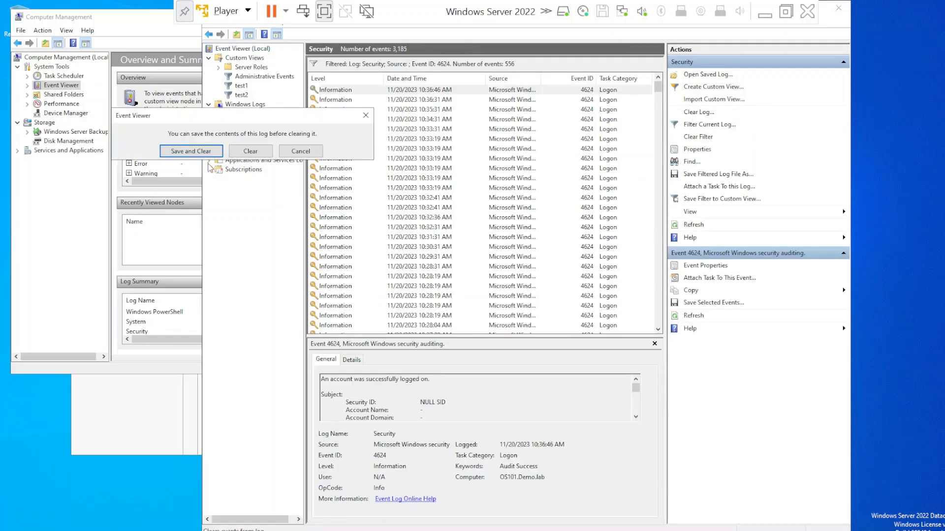
pyautogui.click(250, 151)
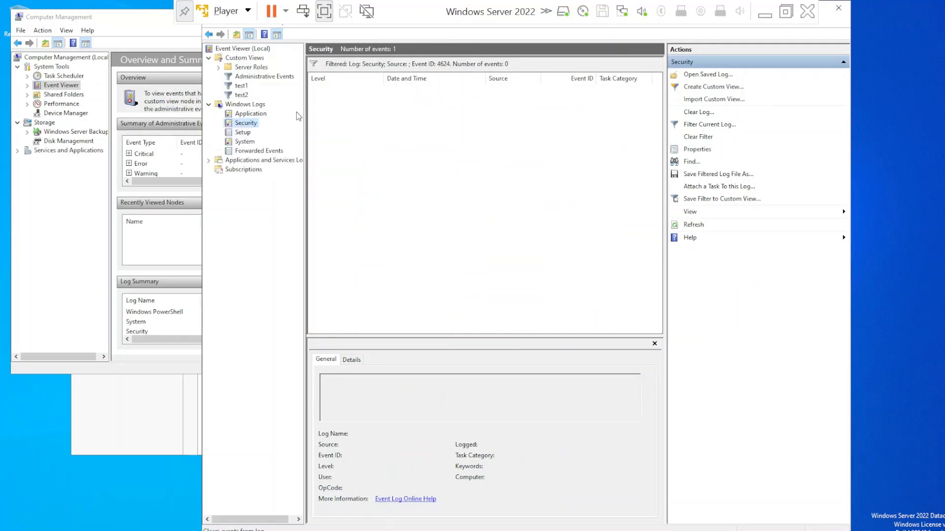
# - Check the test2 custom view for the log clear event and select it to read its details
pyautogui.click(242, 95)
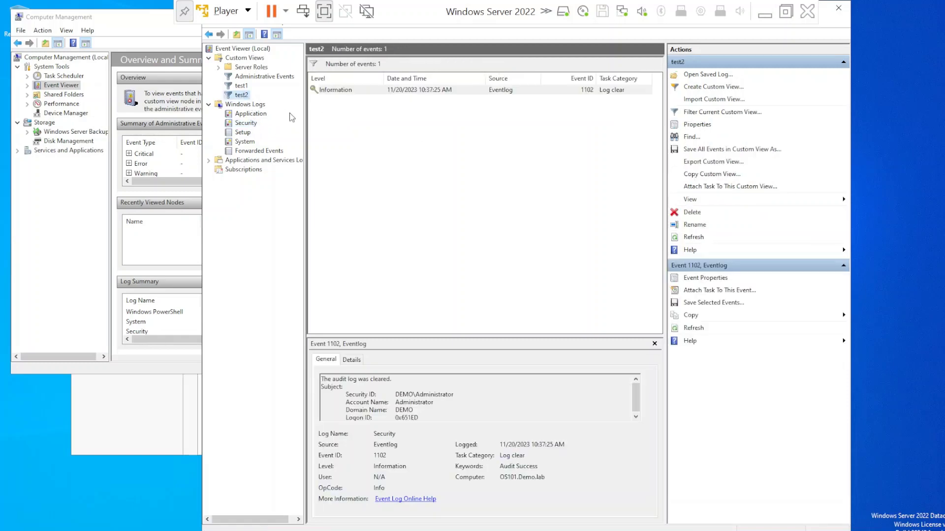
pyautogui.click(501, 91)
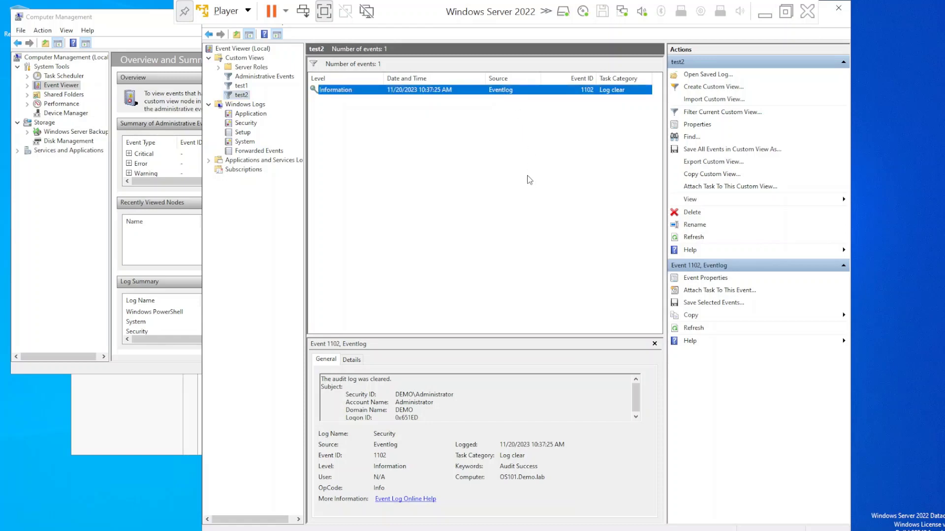